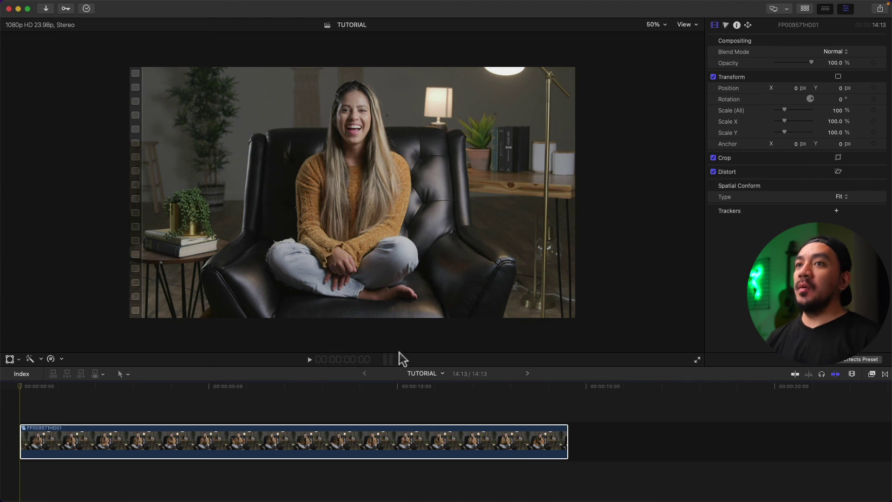
Step: Set the viewer's player background to Checkerboard in the playback settings
mouse_move(72, 2)
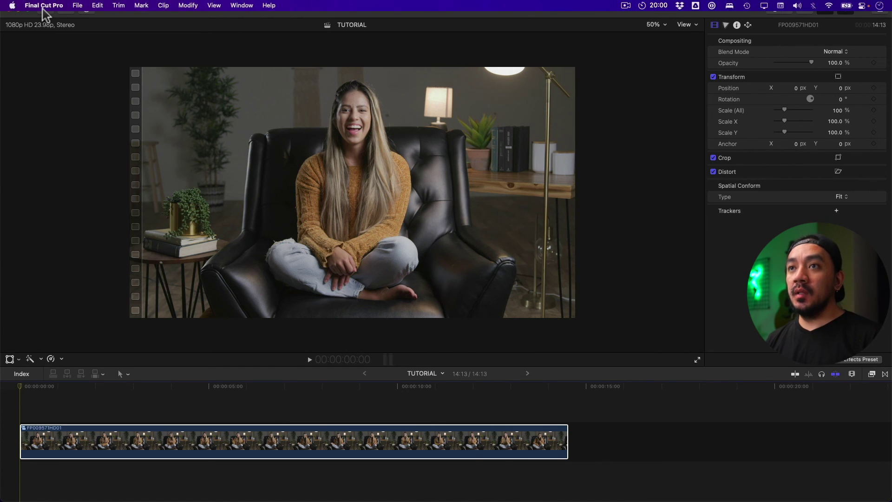
click(43, 6)
click(50, 34)
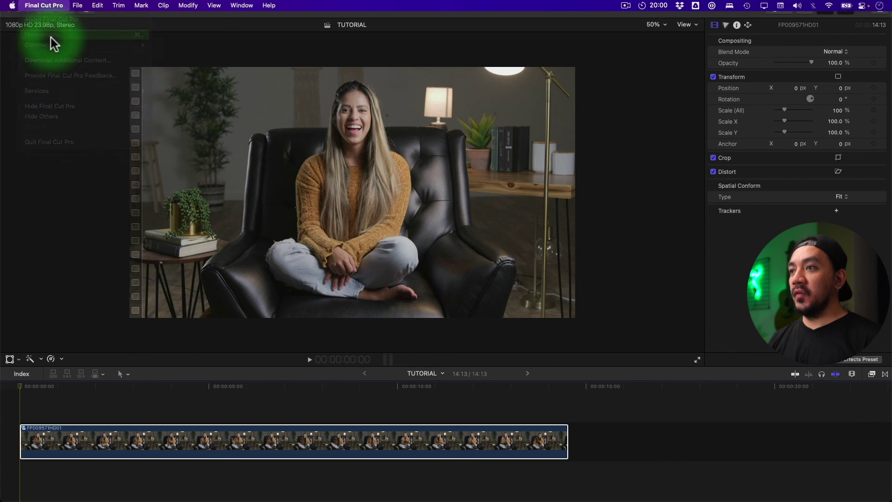
click(421, 124)
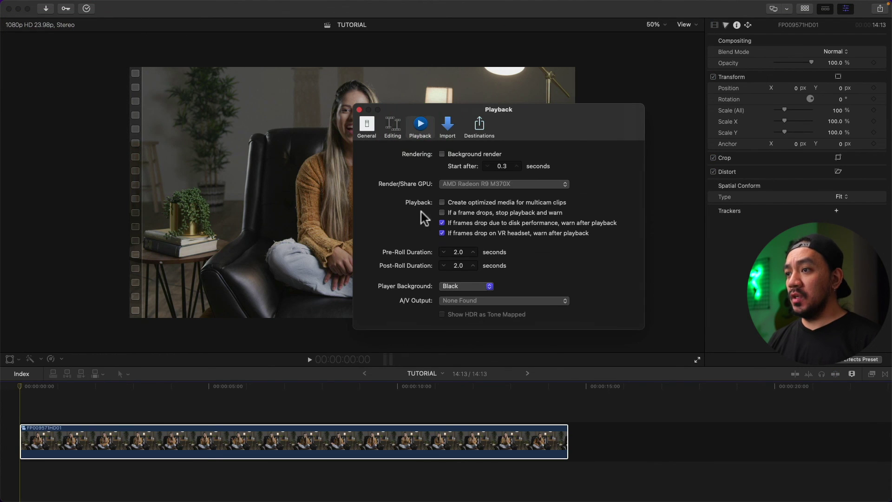
click(449, 286)
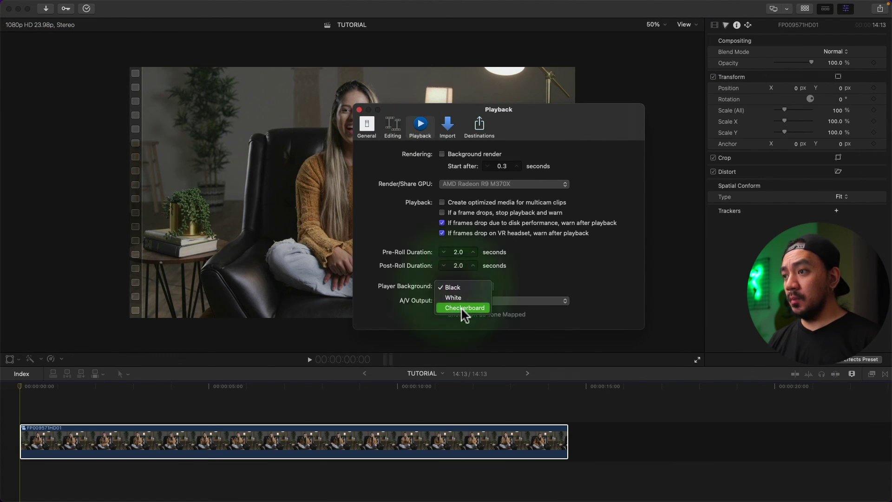
click(461, 308)
click(359, 110)
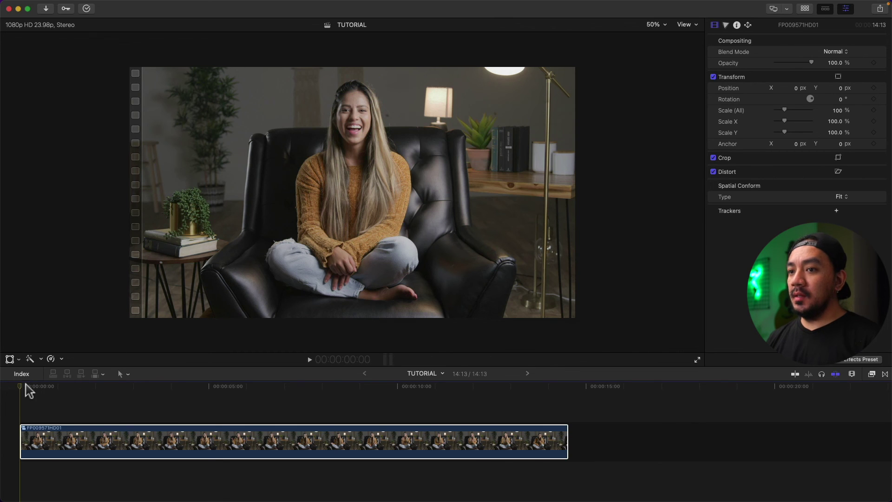
Step: Apply the Draw Mask effect from the Masks category to the clip, with the playhead at its start
click(13, 390)
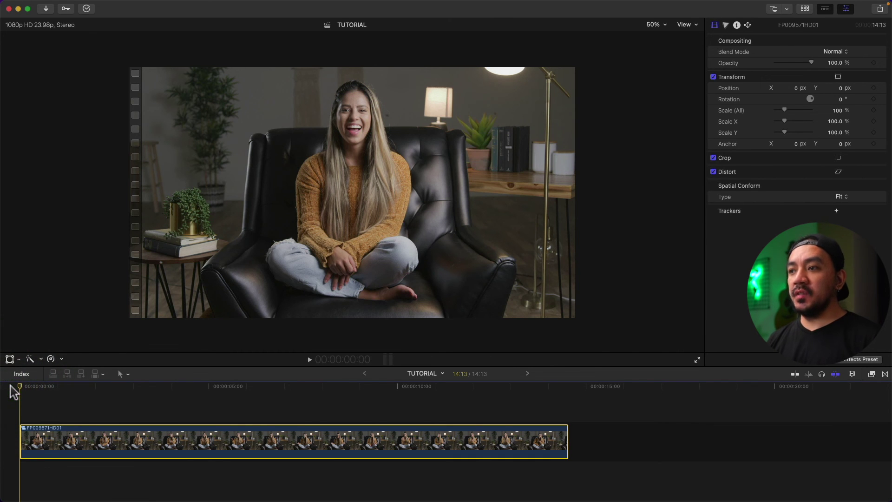
click(872, 374)
click(627, 471)
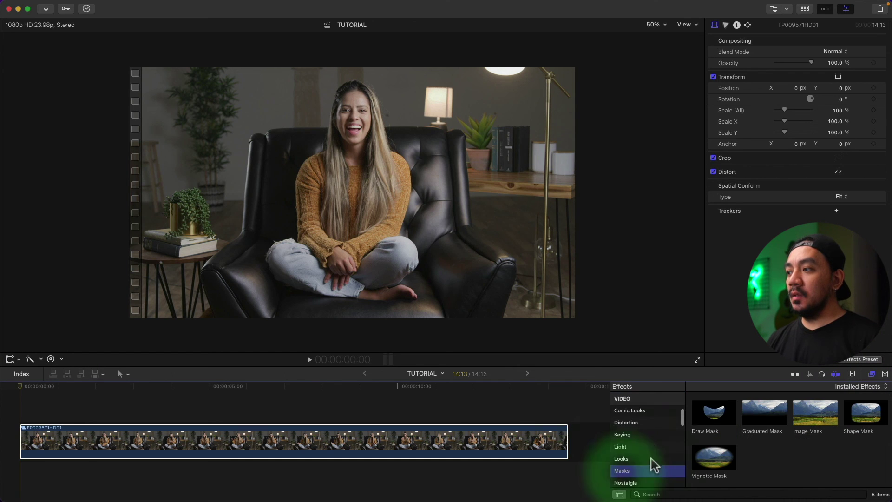
mouse_move(719, 415)
mouse_down()
mouse_move(358, 441)
mouse_move(249, 424)
mouse_up()
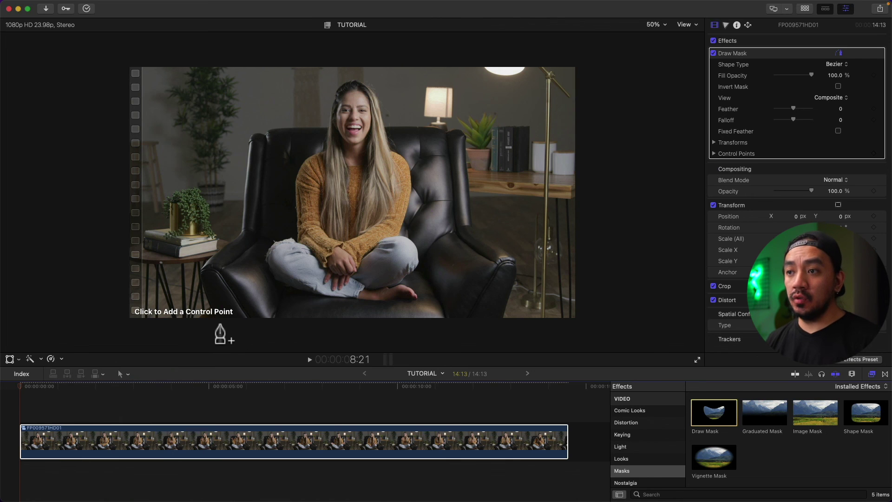
Step: Draw a closed mask with control points around the outline of the armchair and the woman's head
click(211, 316)
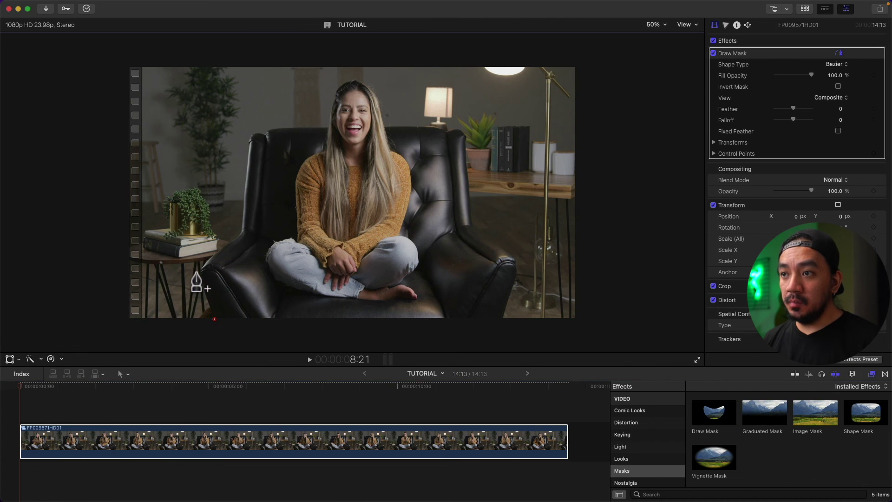
click(197, 269)
click(236, 233)
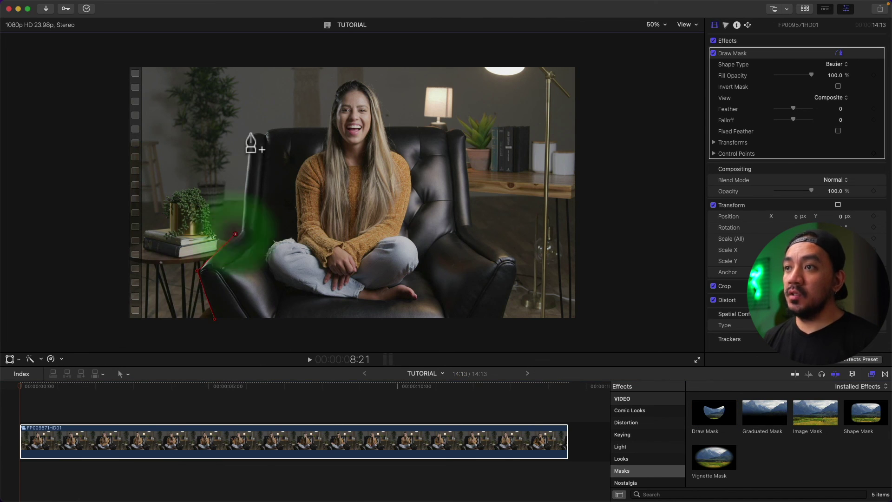
click(248, 133)
click(265, 133)
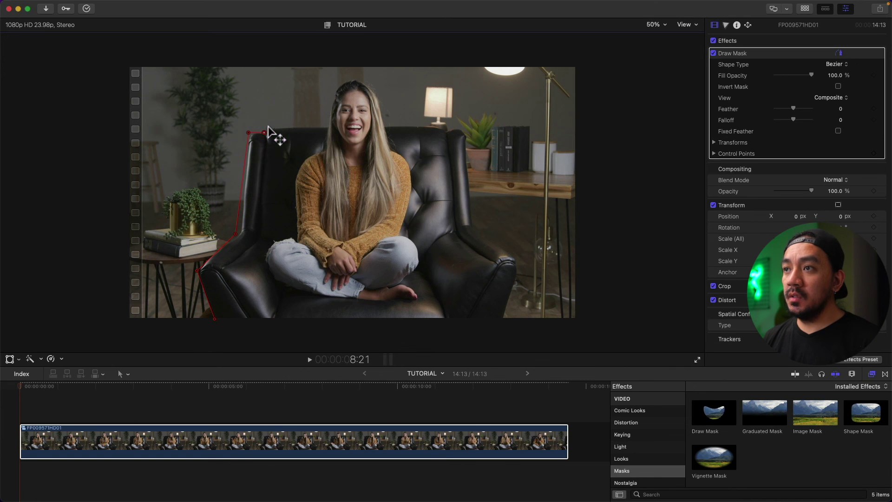
click(271, 128)
click(327, 125)
click(327, 118)
click(329, 109)
click(329, 100)
click(332, 92)
click(337, 84)
click(344, 80)
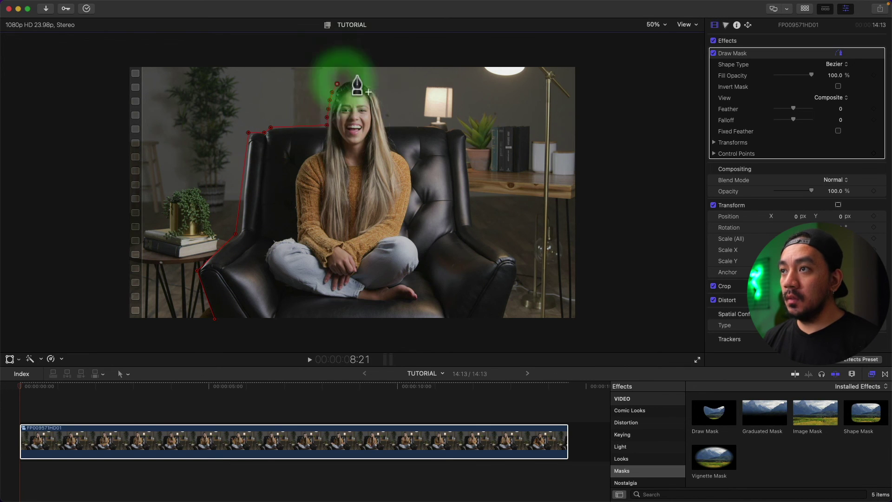
click(387, 122)
click(446, 127)
click(457, 127)
click(468, 135)
click(476, 224)
click(520, 262)
click(506, 321)
click(215, 319)
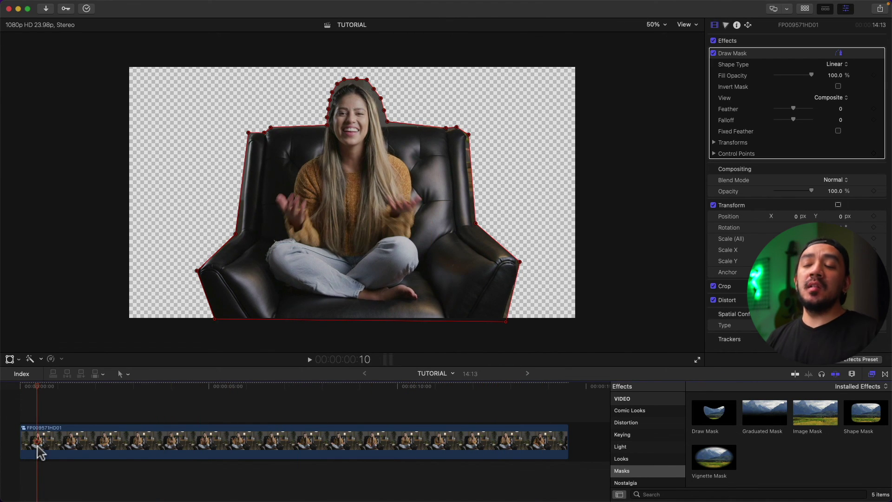
Step: Add a keyframe for the Draw Mask's Control Points at the start of the clip
click(17, 441)
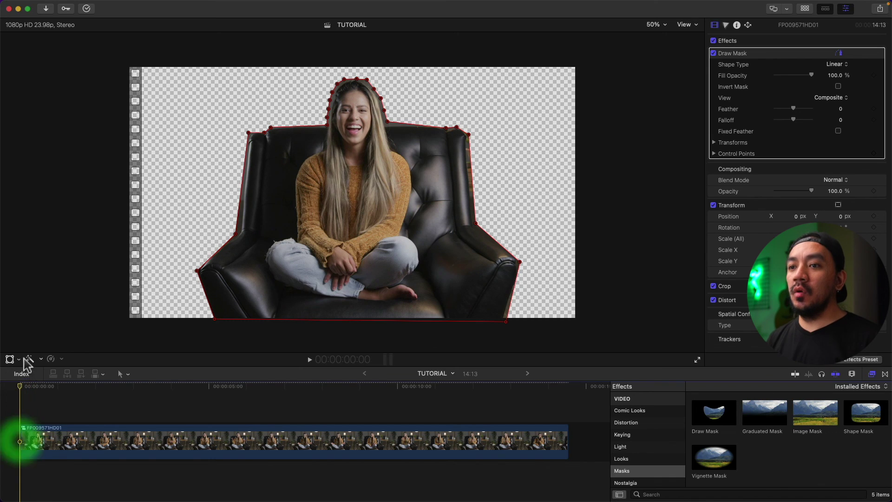
click(14, 387)
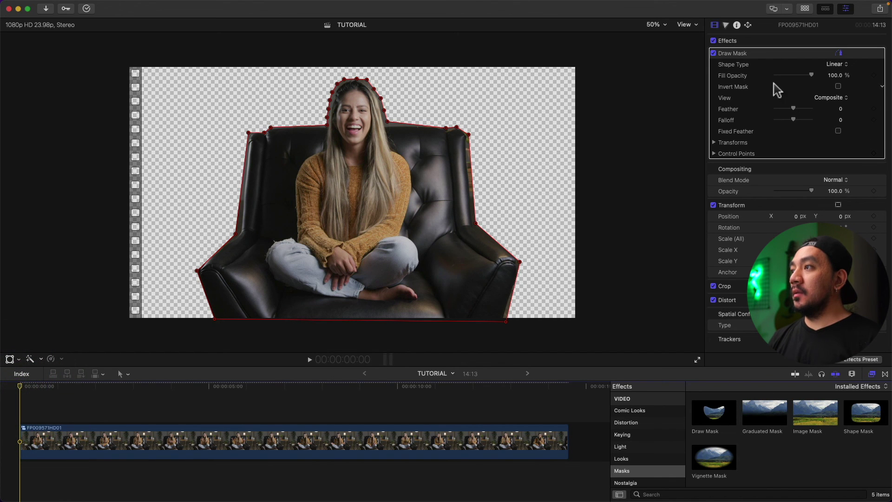
click(773, 57)
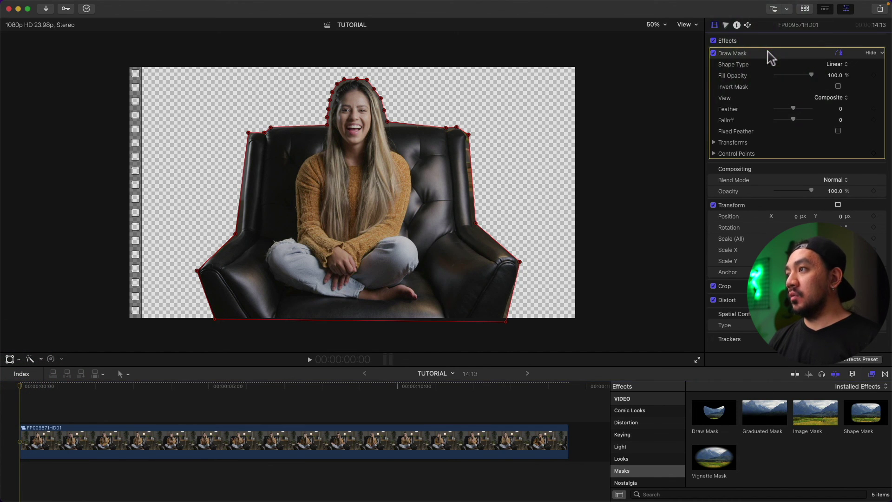
click(882, 144)
click(851, 173)
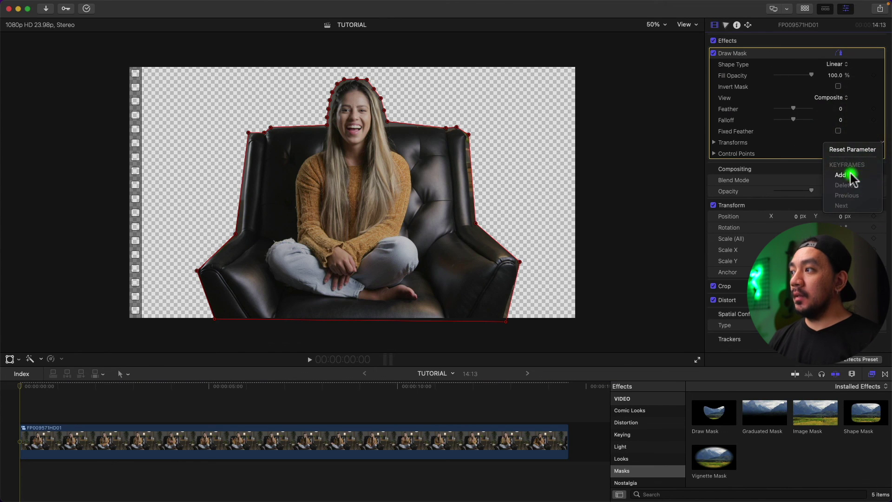
mouse_move(876, 155)
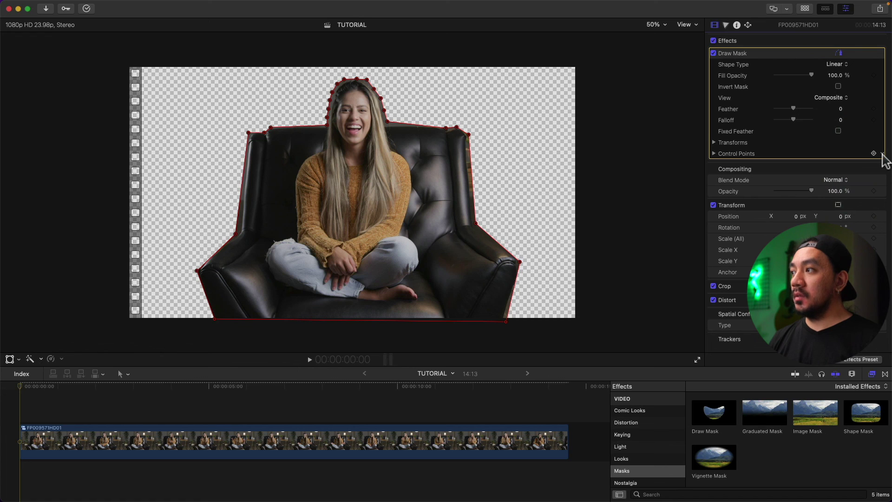
click(883, 155)
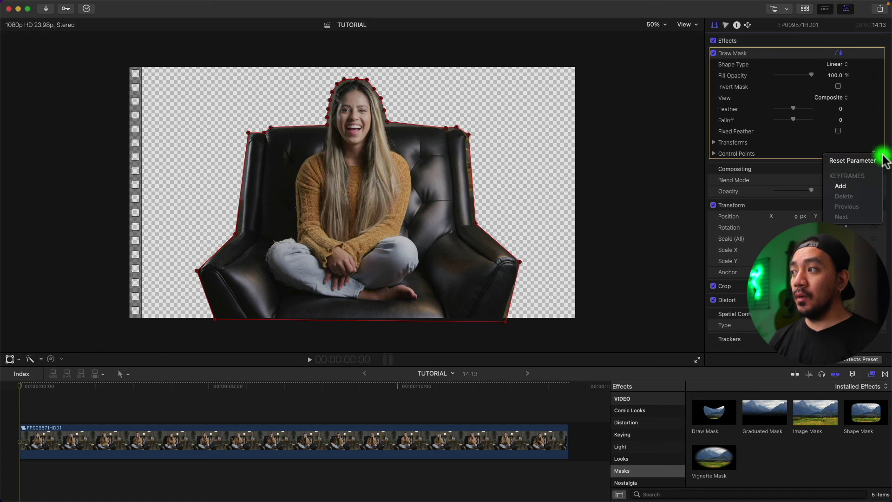
click(852, 186)
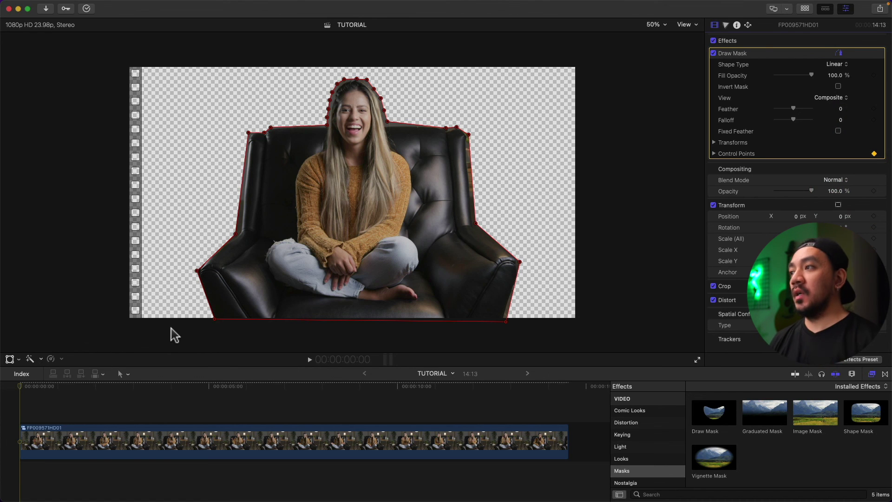
Step: Advance ten frames to 00:10 and move the mask points around the head to fit its new position
click(19, 384)
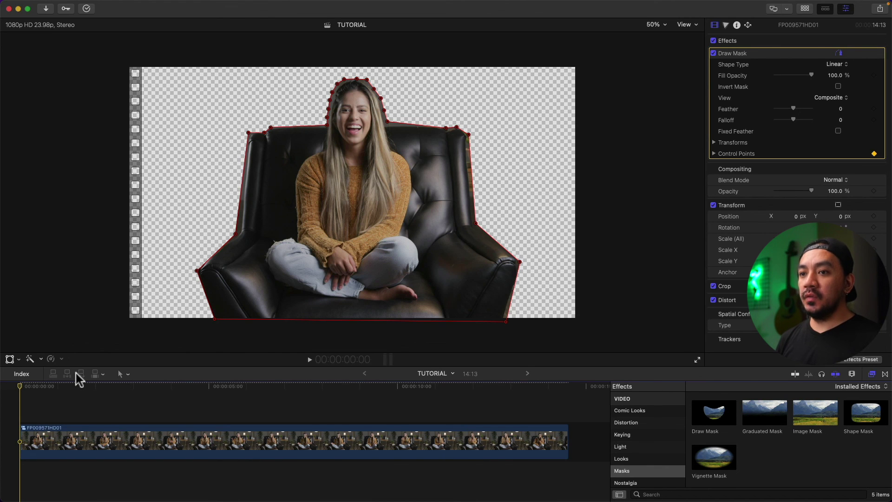
key(shift+Right)
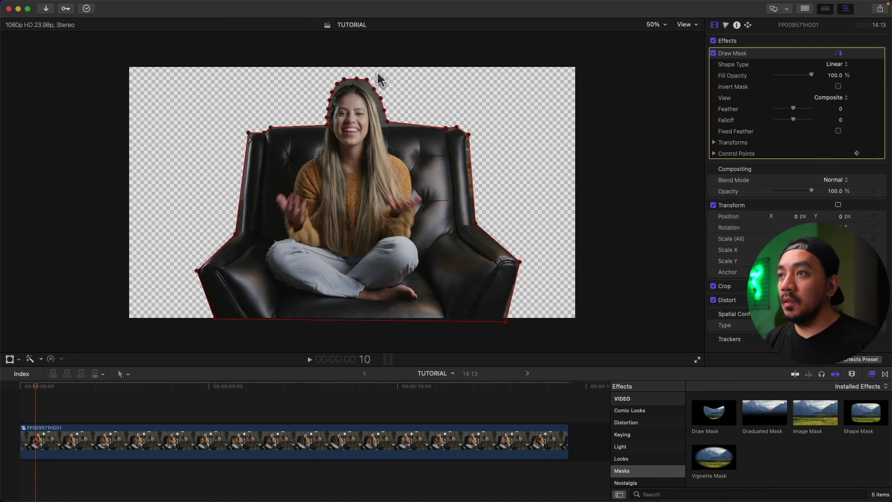
mouse_move(342, 83)
mouse_down()
mouse_move(338, 89)
mouse_move(357, 81)
mouse_up()
drag(367, 79, 381, 114)
drag(386, 121, 384, 125)
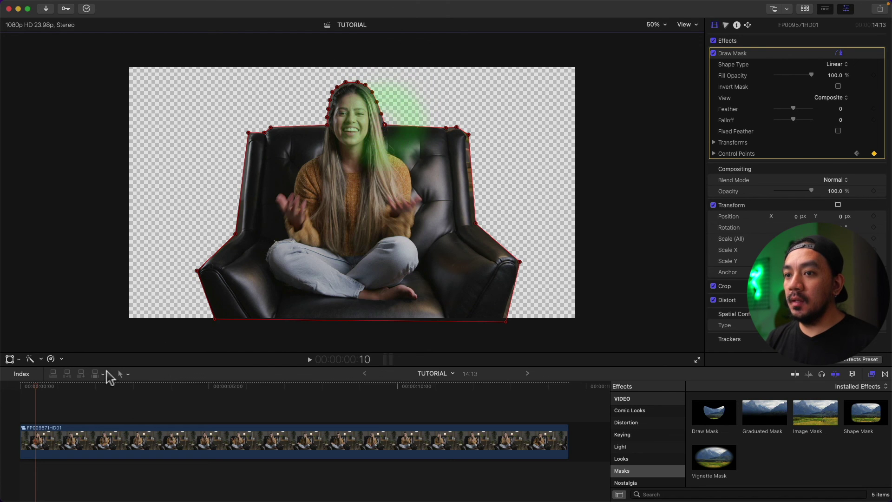
Step: Keep advancing in ten-frame jumps to about 9:04, refitting the mask points on both sides of the head
key(shift+Right)
drag(328, 96, 330, 100)
drag(332, 92, 341, 87)
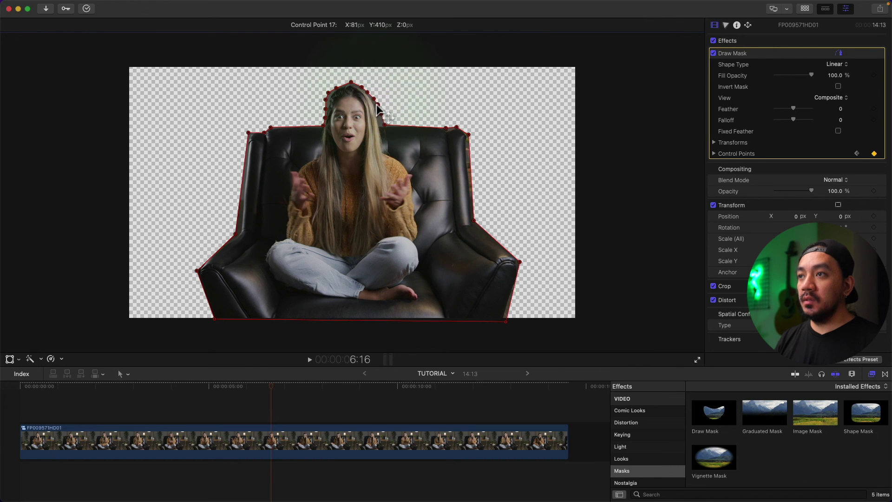
click(377, 106)
drag(384, 124, 388, 120)
drag(325, 117, 330, 116)
drag(382, 114, 386, 115)
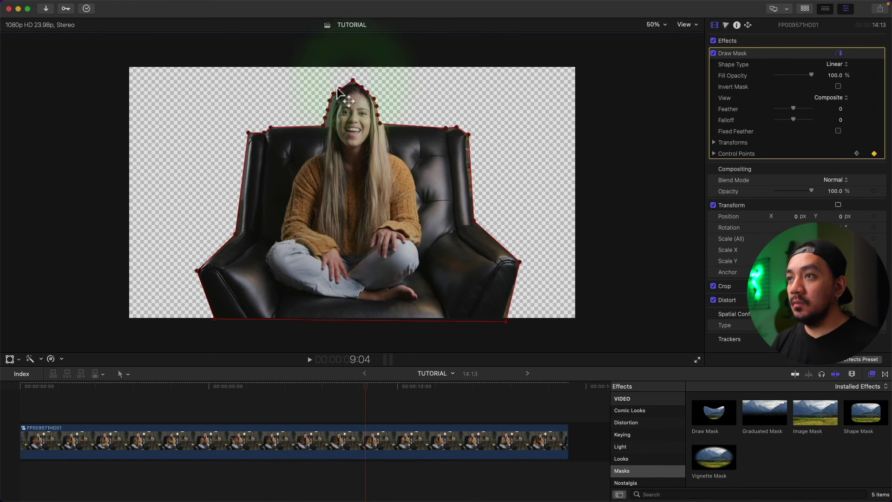
Step: Refit the head's mask points every ten frames from about 9:14 to 10:20 and beyond
click(337, 83)
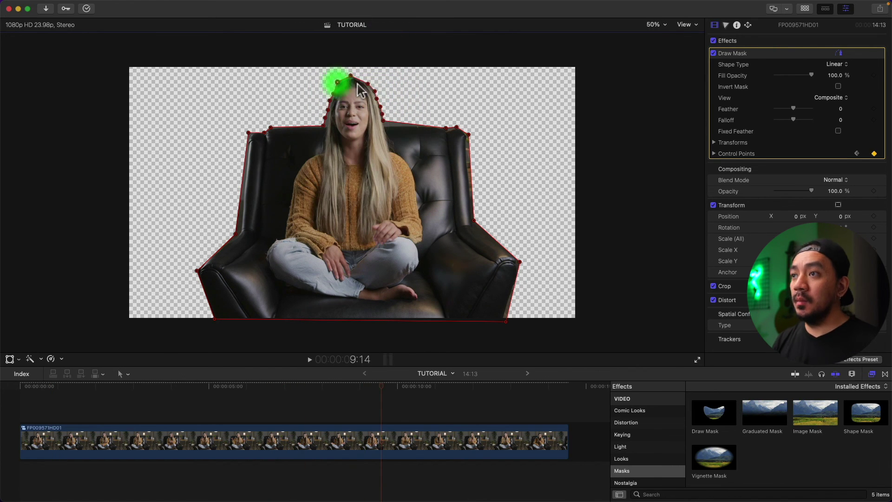
key(shift+Right)
key(shift+Right)
key(shift+Right)
drag(335, 92, 339, 93)
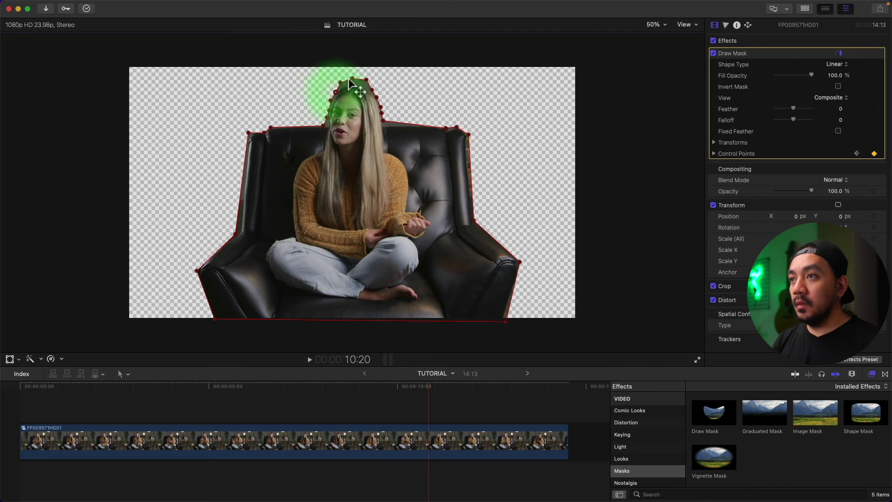
drag(328, 110, 324, 113)
Step: Adjust the mask points around the head at ten-frame intervals through the remaining frames to the clip's end
key(shift+Right)
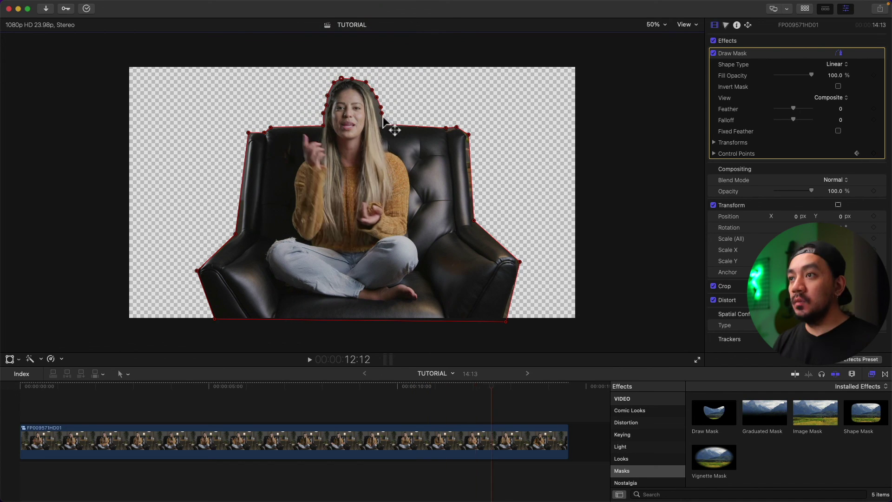
key(shift+Right)
key(shift+Right)
click(329, 116)
key(shift+Right)
drag(328, 124, 335, 124)
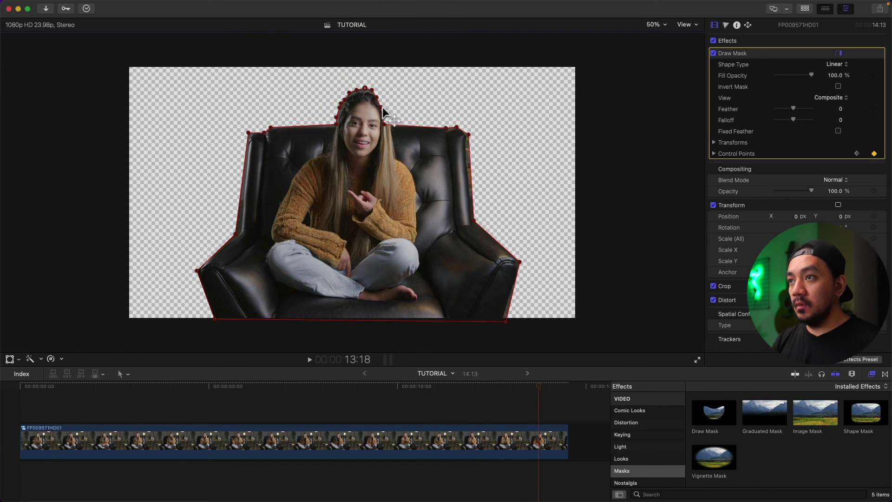
key(shift+Right)
drag(383, 108, 392, 104)
Step: Duplicate the masked clip directly above the original in the timeline, keeping both aligned at the start
drag(197, 385, 4, 382)
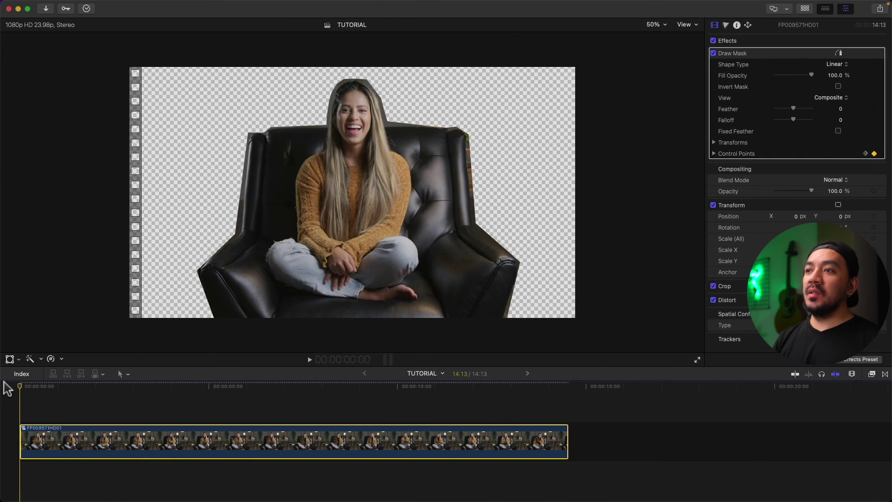
click(245, 407)
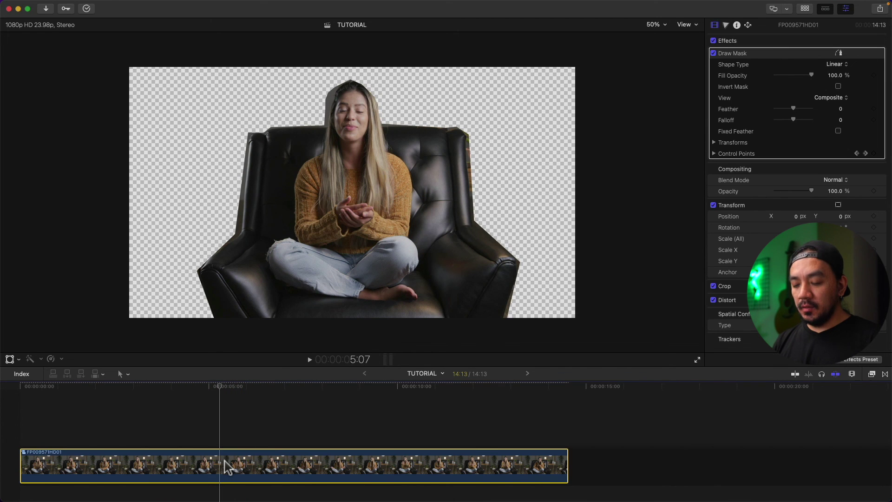
key(alt)
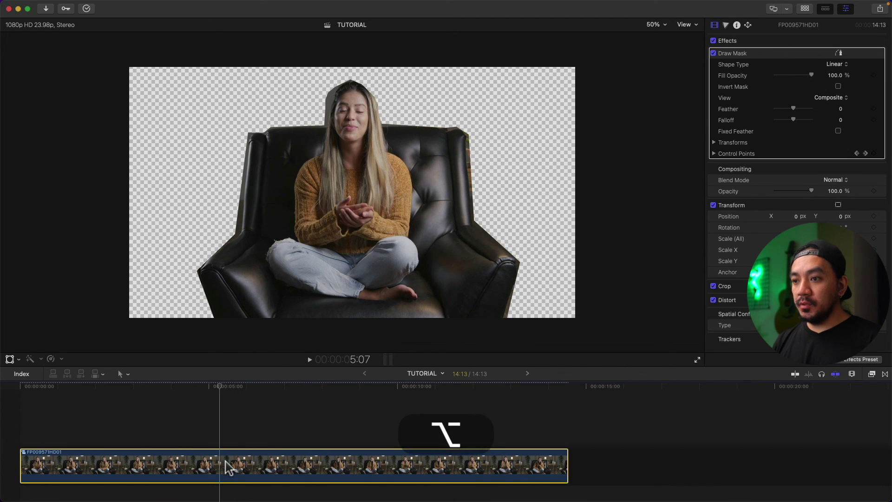
drag(232, 465, 232, 426)
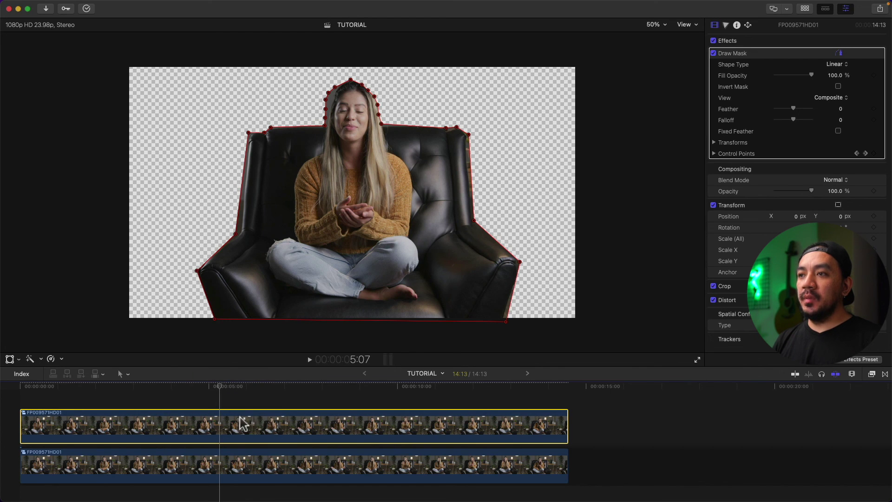
Step: Remove the Draw Mask attribute from the lower clip
click(241, 470)
key(super+shift+x)
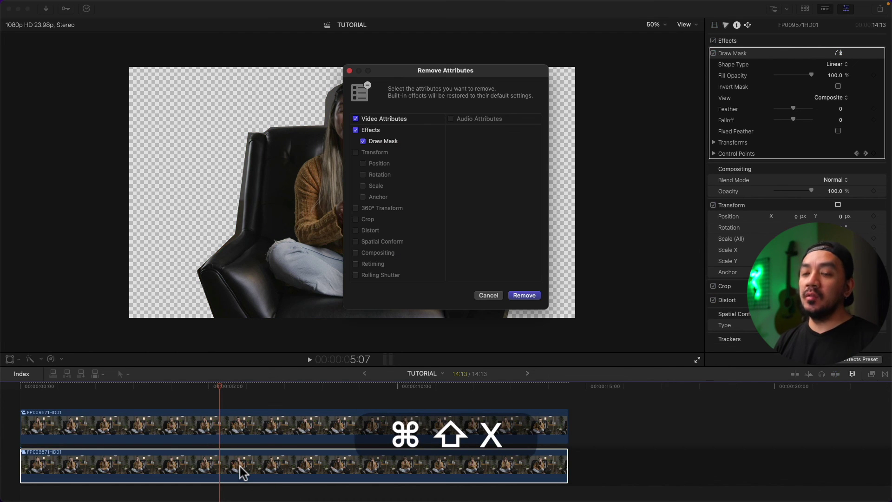
click(527, 297)
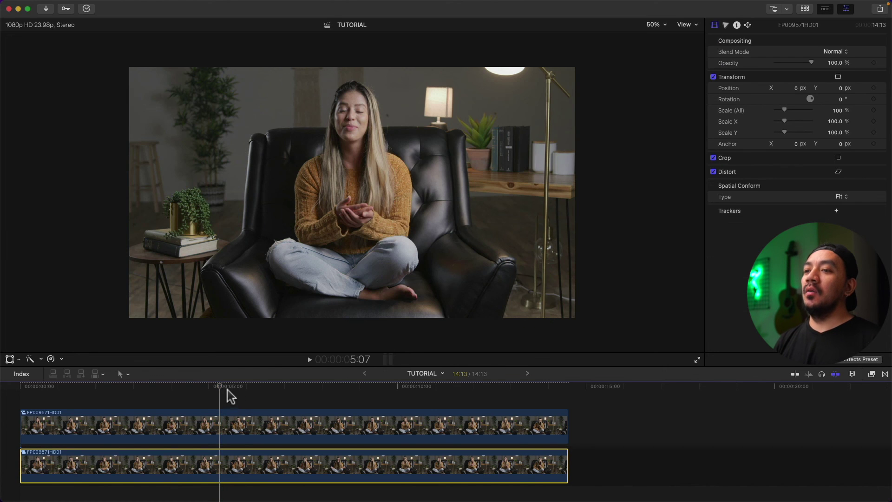
Step: Apply the Gaussian blur effect to the lower clip to blur the background behind the woman and armchair
click(250, 393)
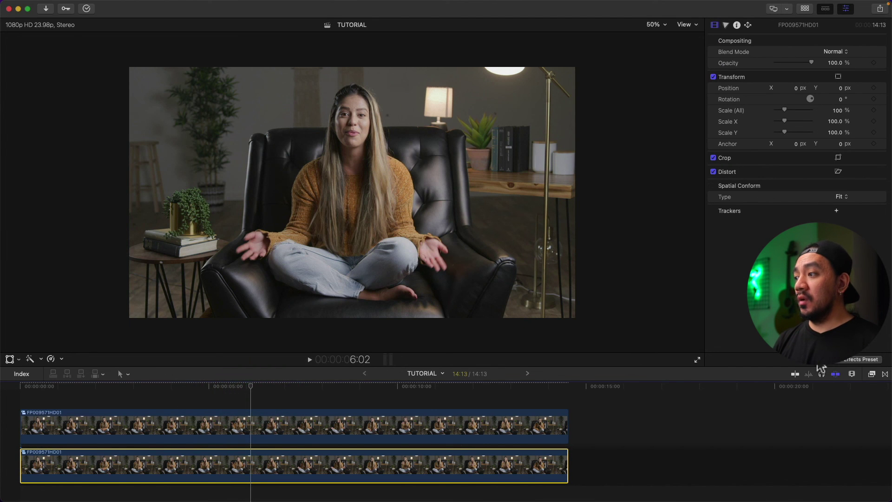
click(873, 374)
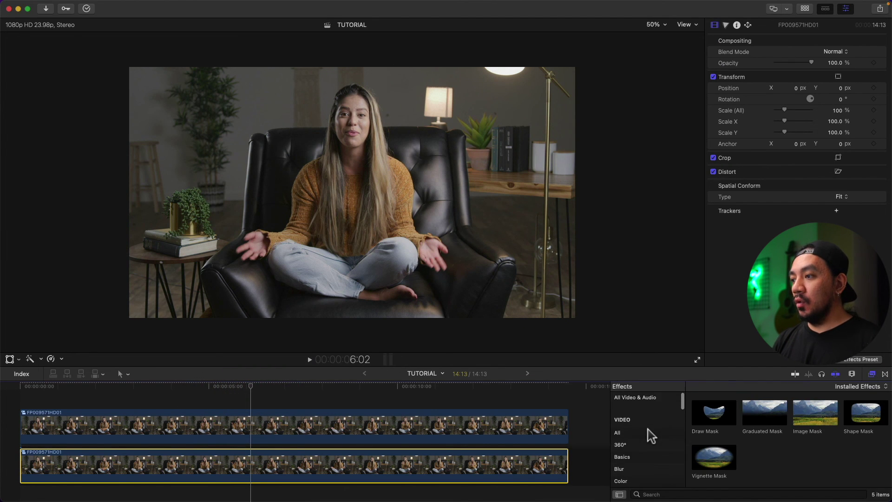
click(633, 467)
drag(820, 416, 313, 473)
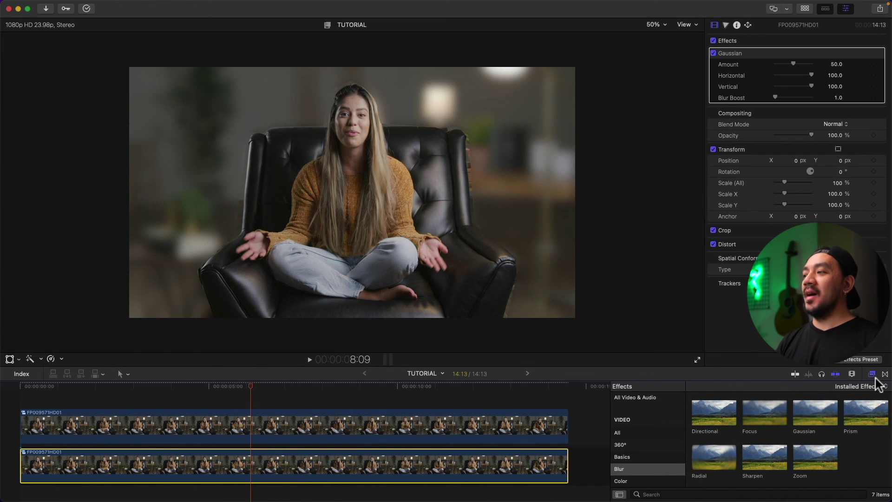
click(872, 374)
Step: Set the Draw Mask feather on the upper clip to 50
mouse_move(251, 387)
mouse_down()
mouse_move(123, 385)
mouse_move(18, 399)
mouse_move(277, 409)
mouse_move(185, 389)
mouse_move(300, 393)
mouse_up()
click(305, 426)
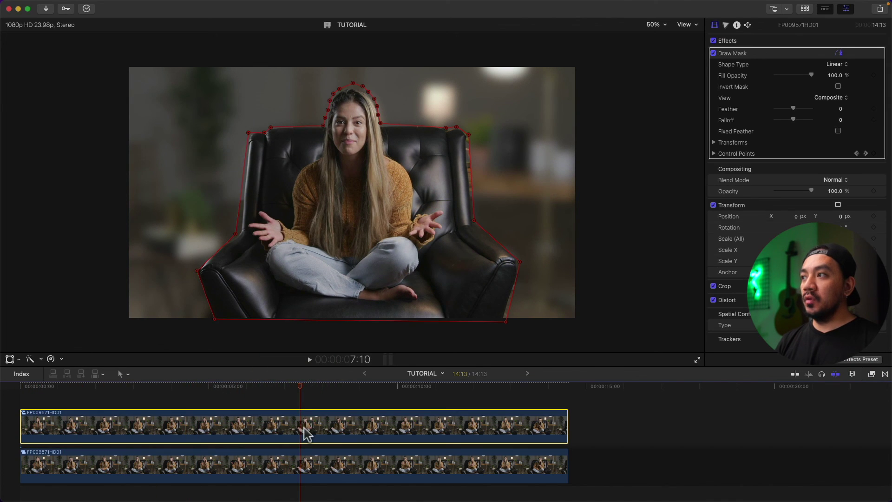
drag(796, 110, 802, 111)
click(837, 109)
text(50)
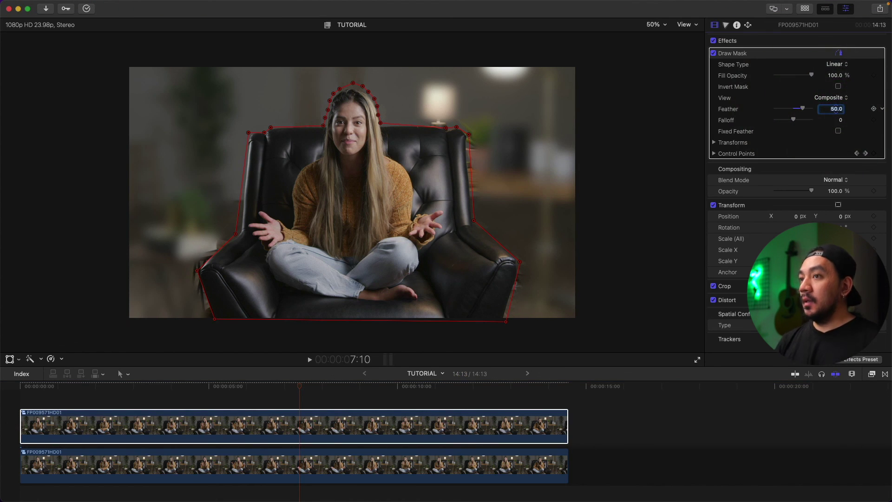
Step: Tighten the mask points inward along the armchair's edges at the clip's first frame
drag(299, 386, 1, 409)
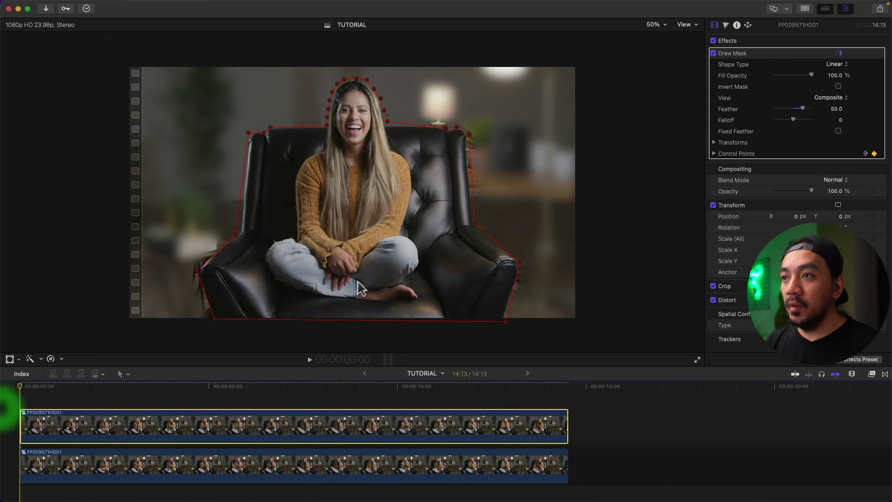
click(202, 268)
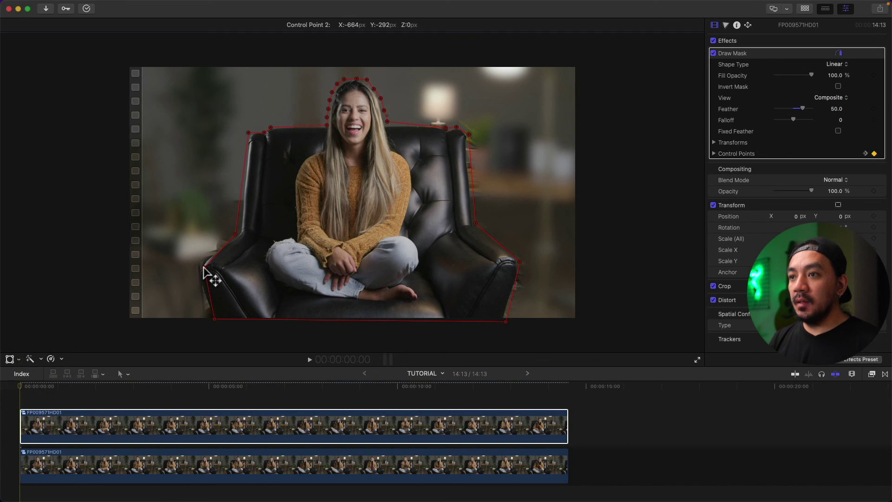
drag(203, 266, 206, 270)
drag(214, 319, 222, 318)
drag(520, 262, 515, 267)
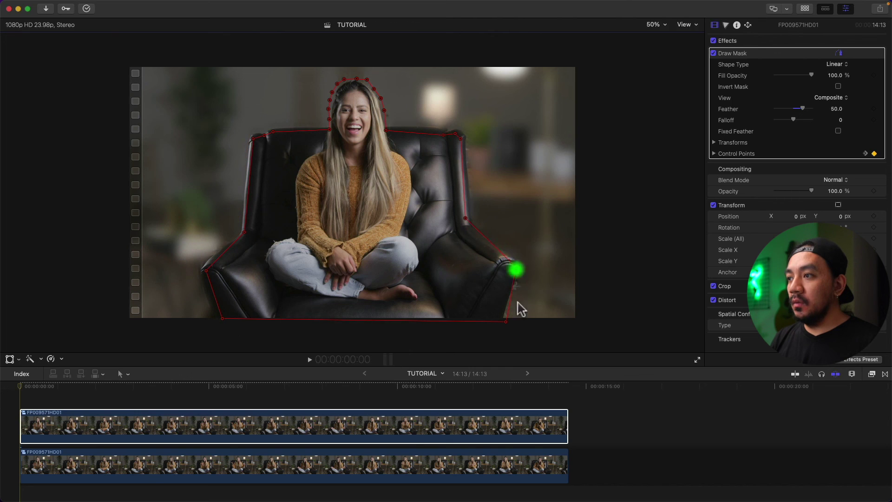
drag(506, 321, 499, 322)
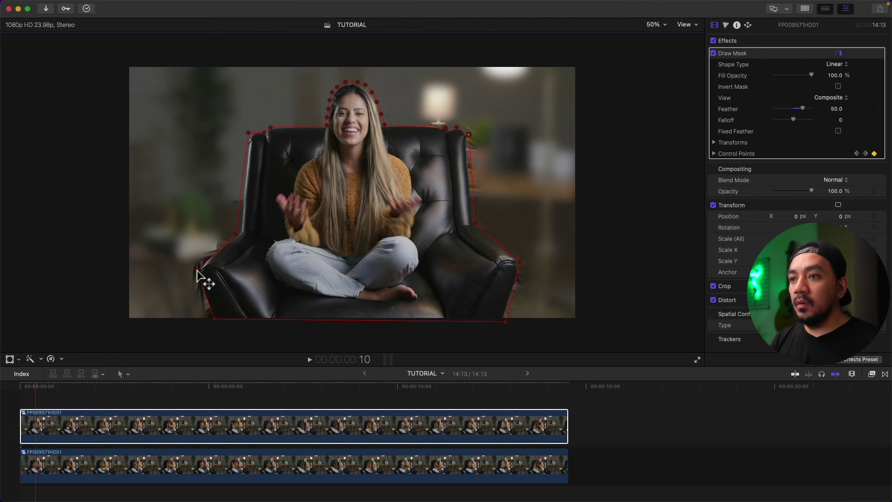
Step: Tighten the armchair's mask points inward from frame 10 through the clip's end, and play the result from the start
drag(196, 271, 207, 272)
drag(210, 317, 225, 318)
drag(236, 234, 245, 232)
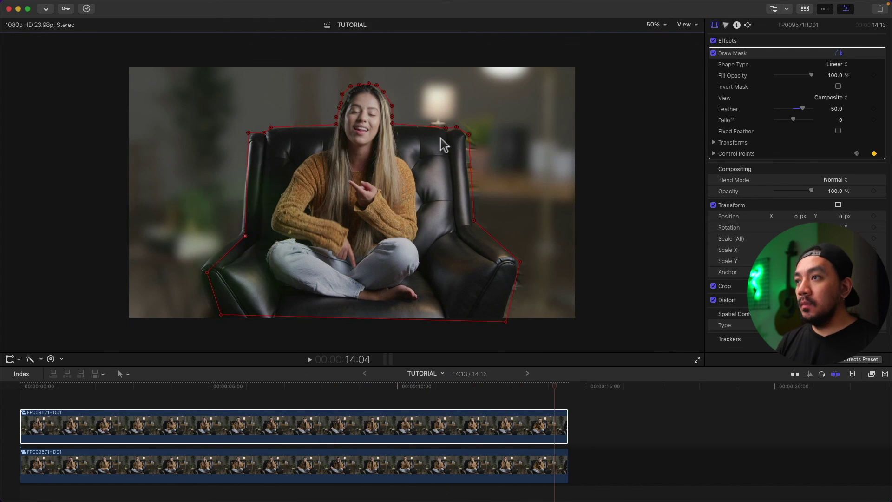
click(498, 319)
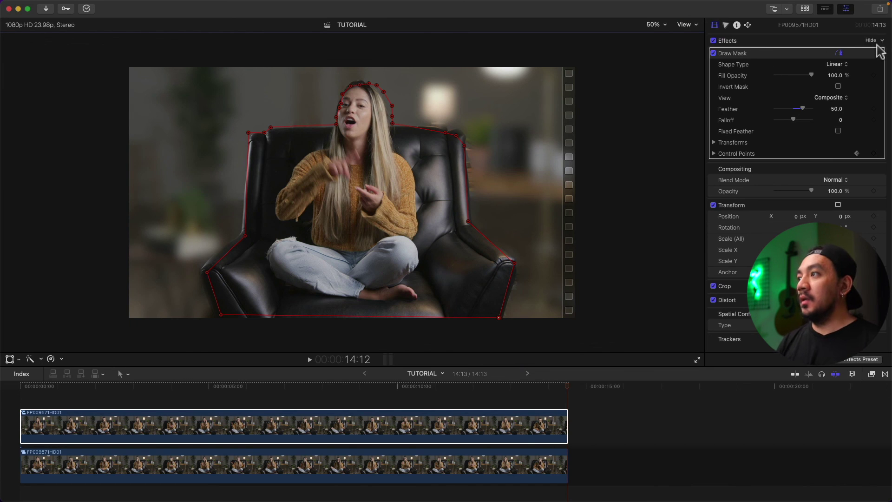
key(space)
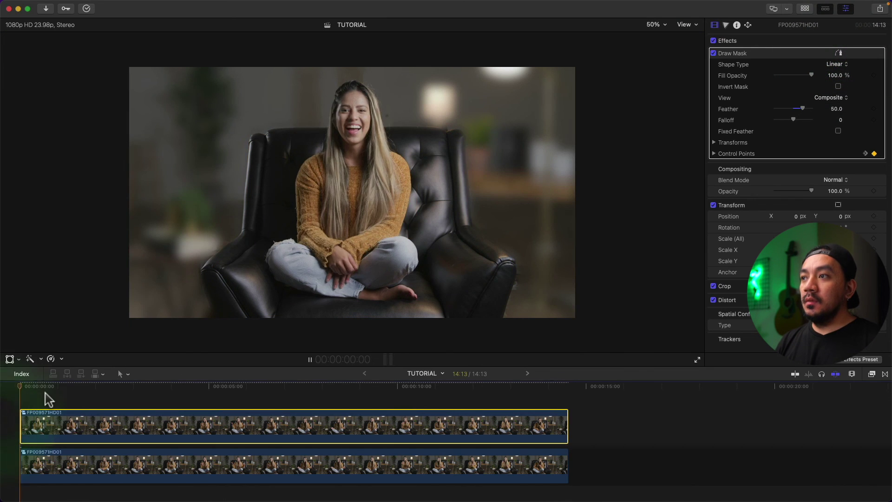